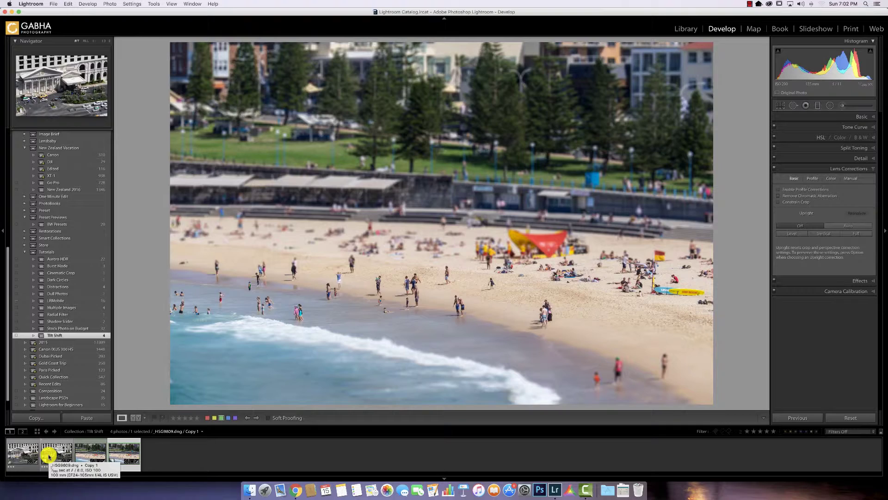
Step: Select the Caesars Palace photo from the filmstrip and start a new graduated filter
click(23, 456)
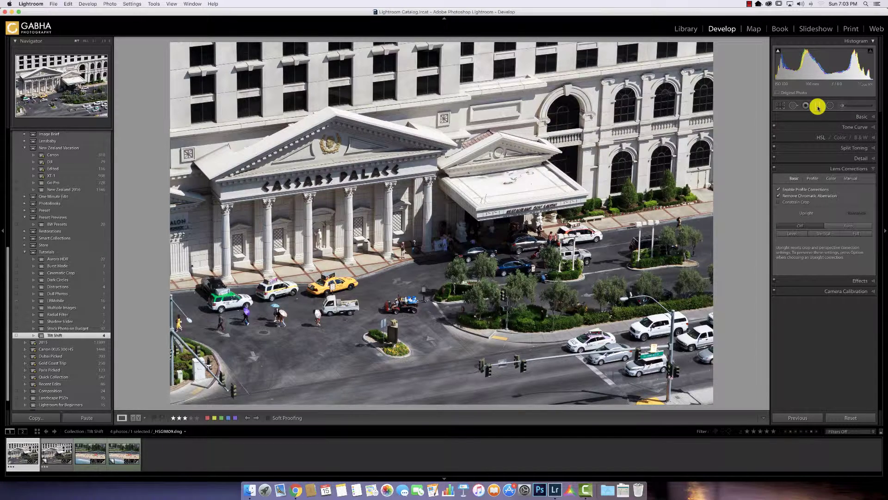
click(818, 106)
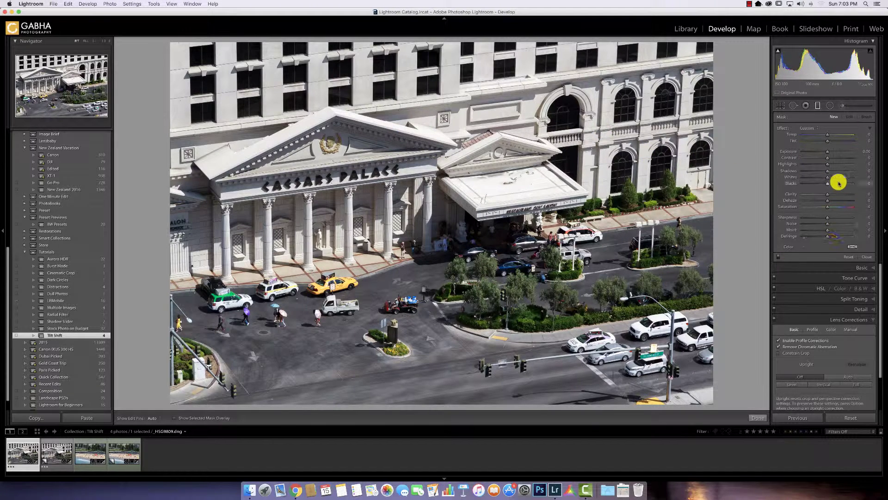
Step: Draw a graduated filter at about −1.06 exposure across the street before the entrance
drag(826, 149, 822, 152)
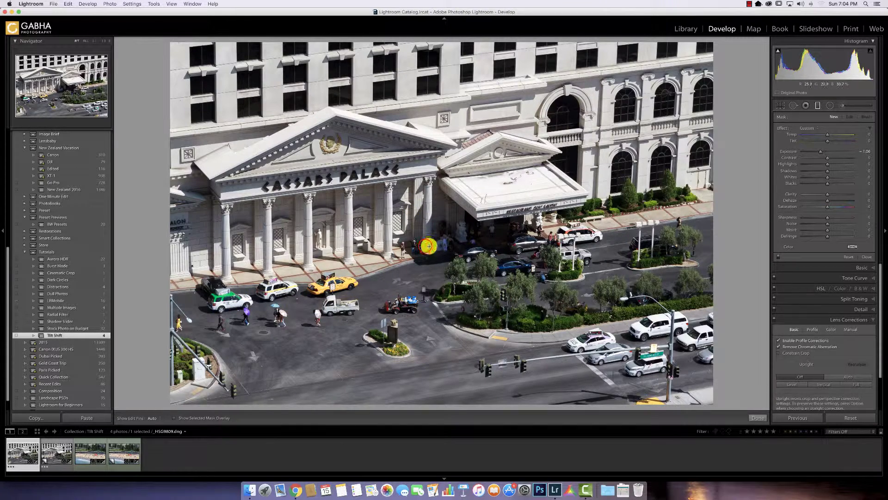
drag(425, 245, 427, 272)
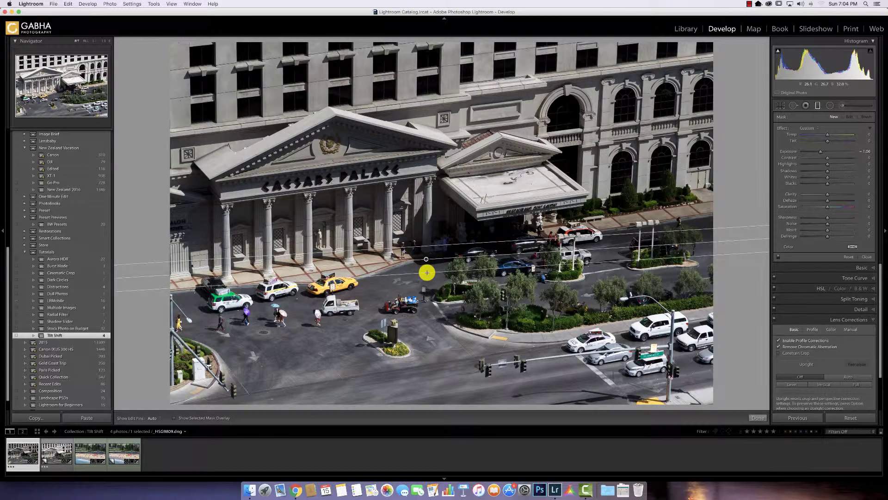
drag(427, 272, 424, 271)
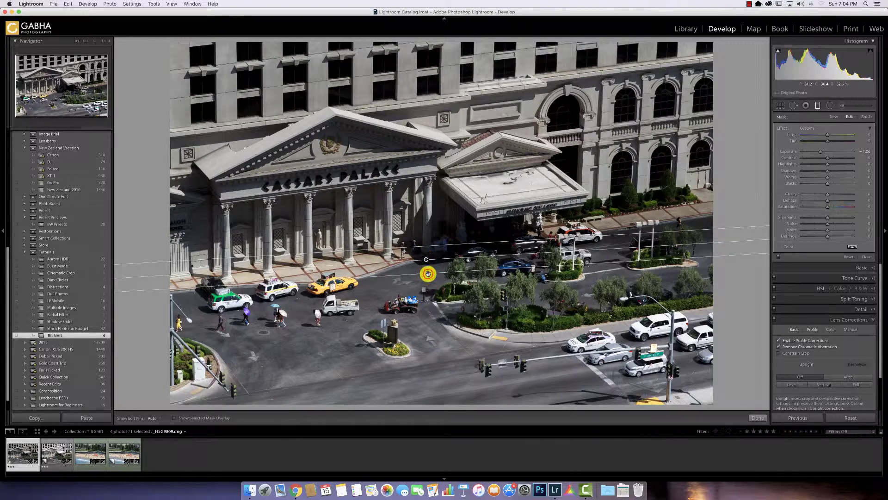
drag(428, 274, 427, 260)
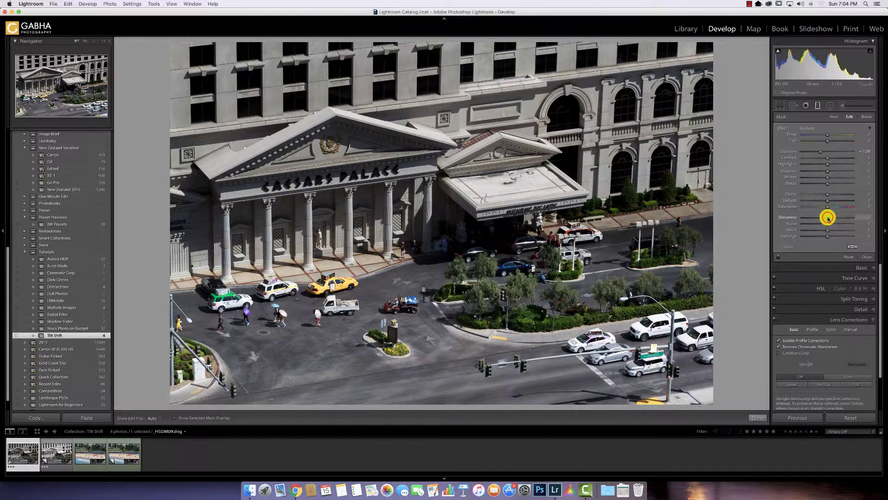
Step: Set the top filter's sharpness to −100 and reset its exposure to 0
drag(829, 217, 787, 218)
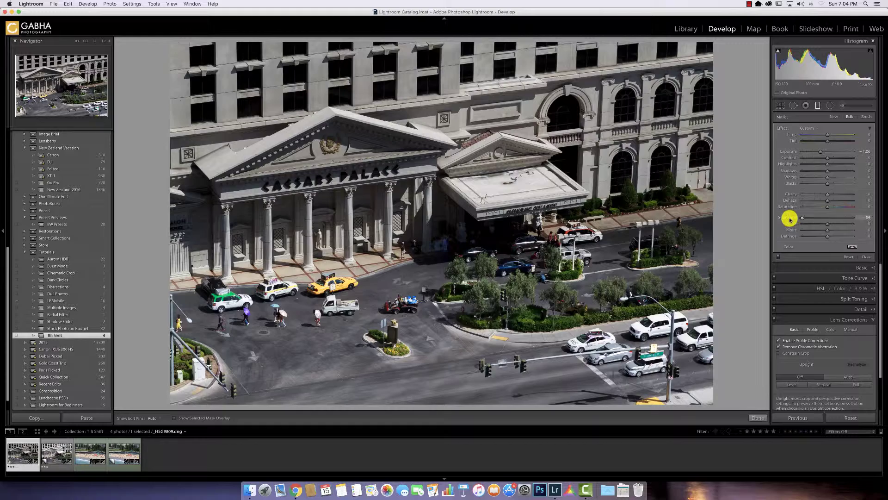
double_click(821, 154)
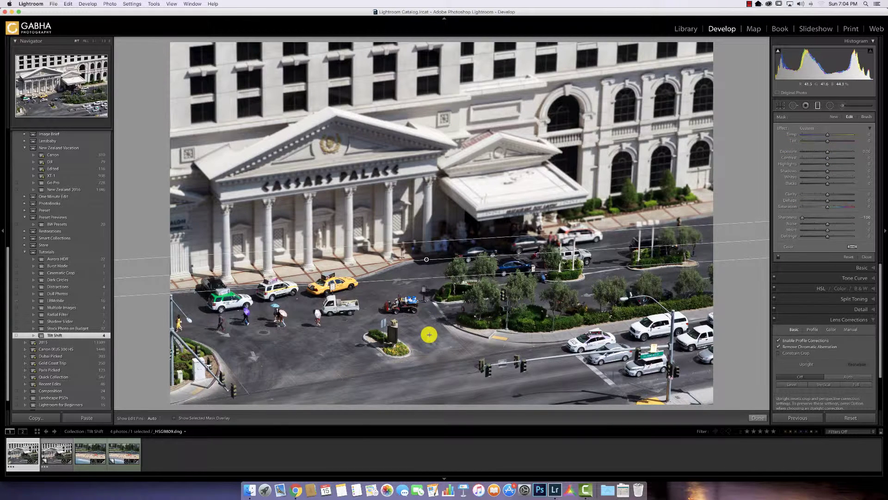
Step: Drag a second −100 sharpness filter up from the bottom, undoing its accidental rotation
drag(432, 332, 430, 307)
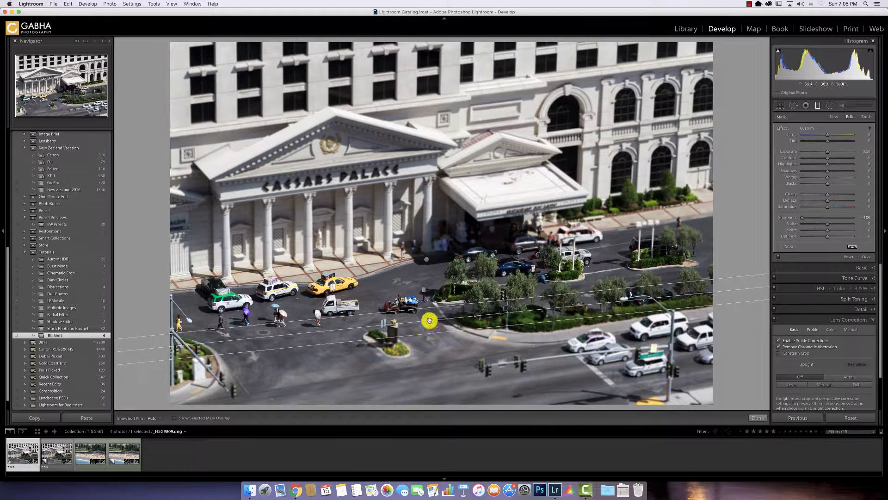
mouse_move(430, 320)
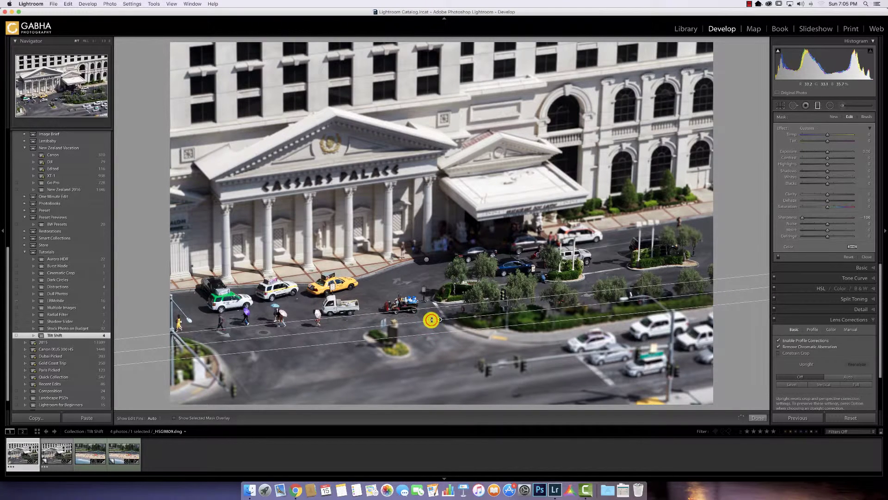
drag(432, 319, 427, 320)
key(super+z)
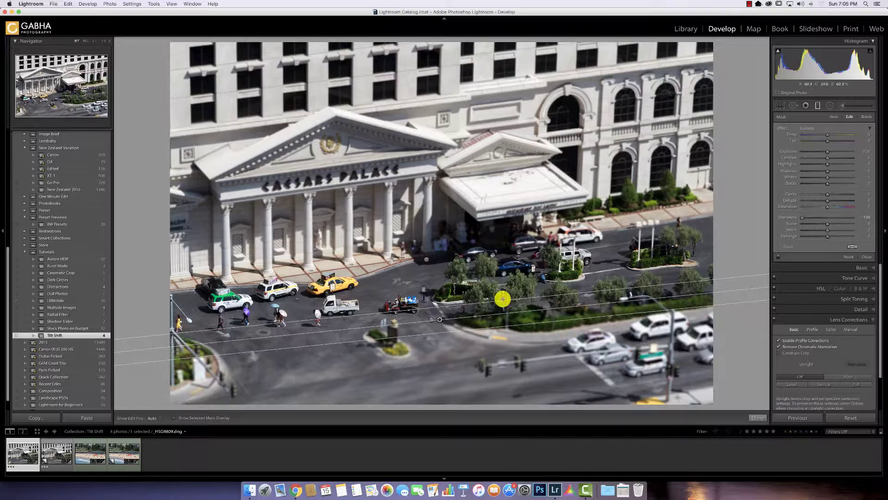
Step: Shift the top blur filter upward so the sharp band covers the street with taxis
click(423, 264)
drag(423, 264, 427, 261)
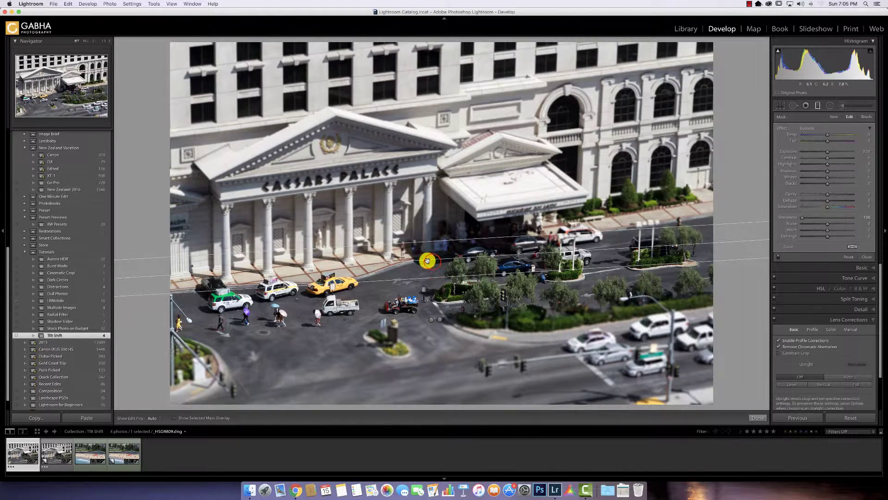
right_click(427, 261)
right_click(427, 261)
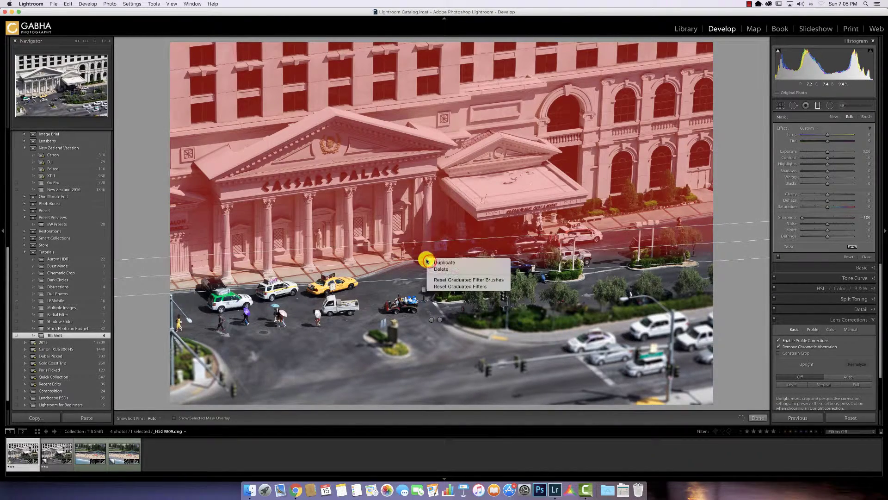
click(427, 260)
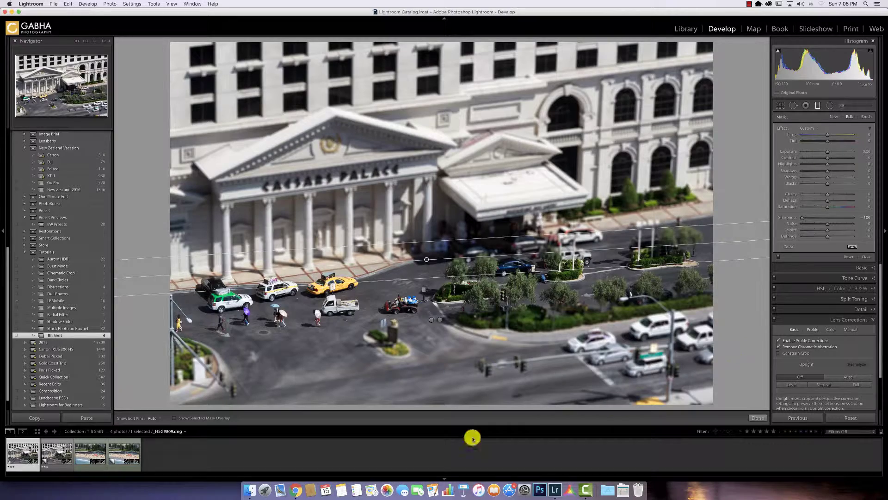
Step: Switch to the Coogee Beach photo and set the filter to exposure 0, sharpness −100
click(91, 453)
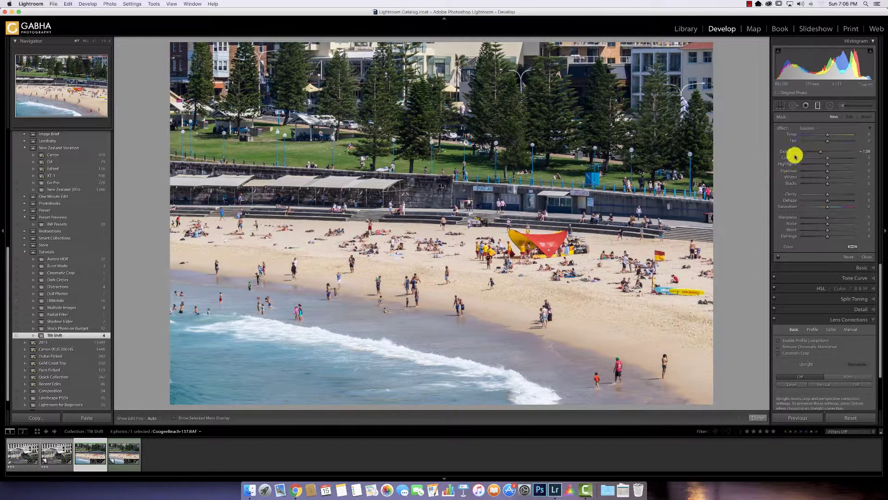
double_click(831, 152)
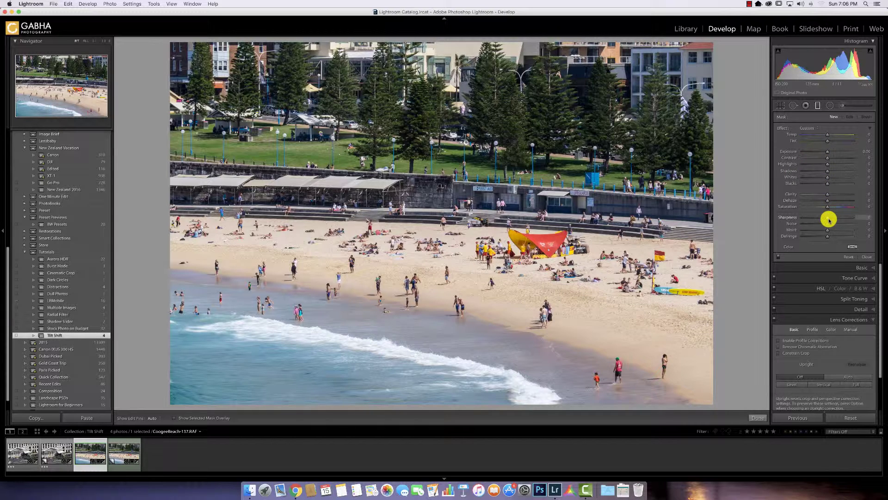
drag(829, 221, 756, 221)
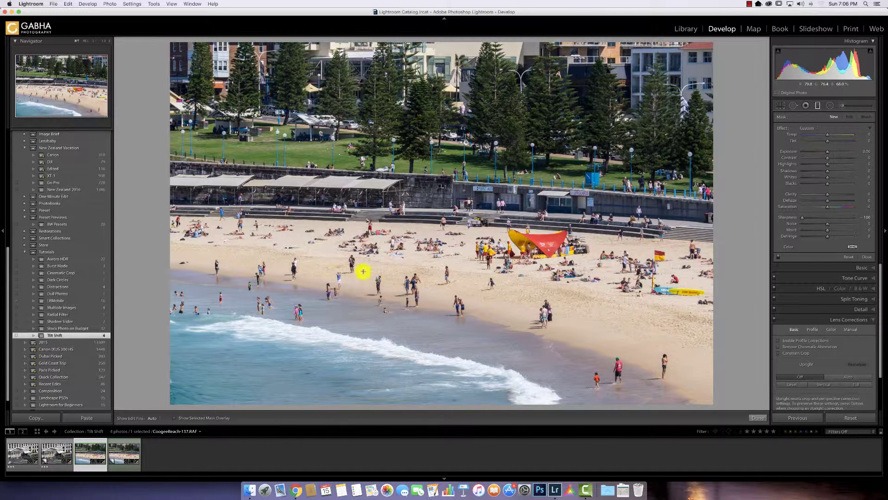
key(shift)
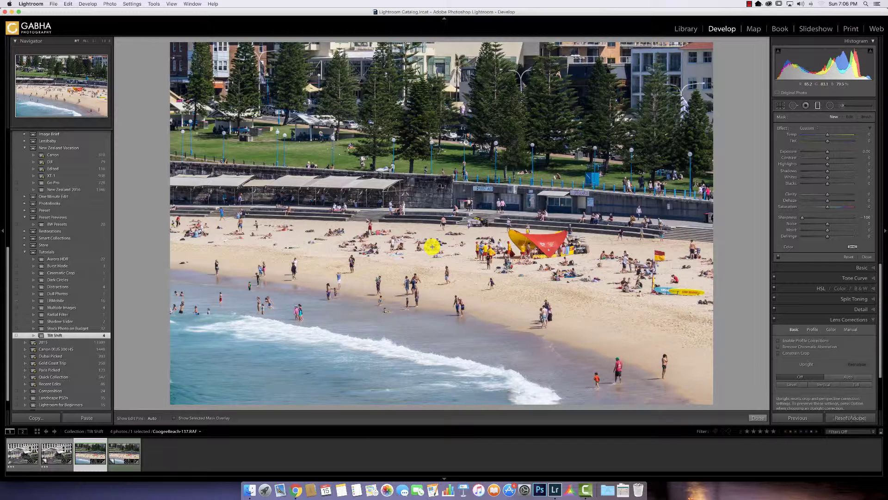
Step: Add horizontal blur filters down from the top and up from the bottom of the beach
drag(433, 246, 433, 271)
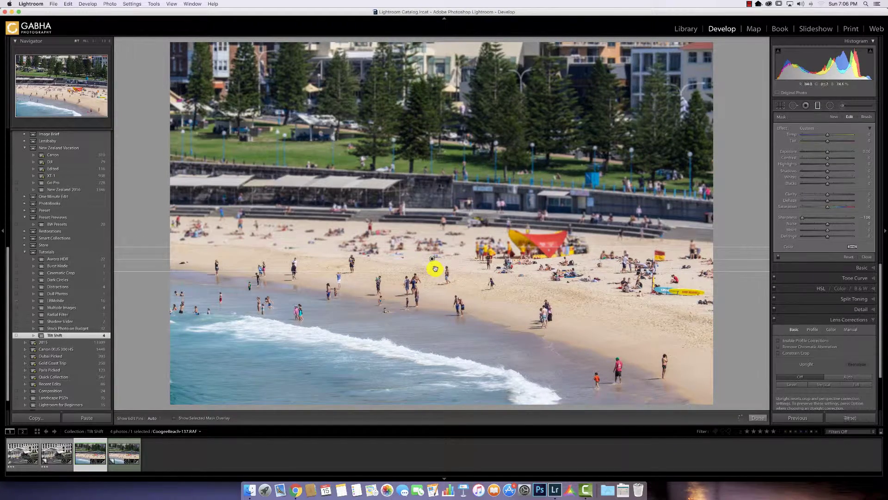
key(shift)
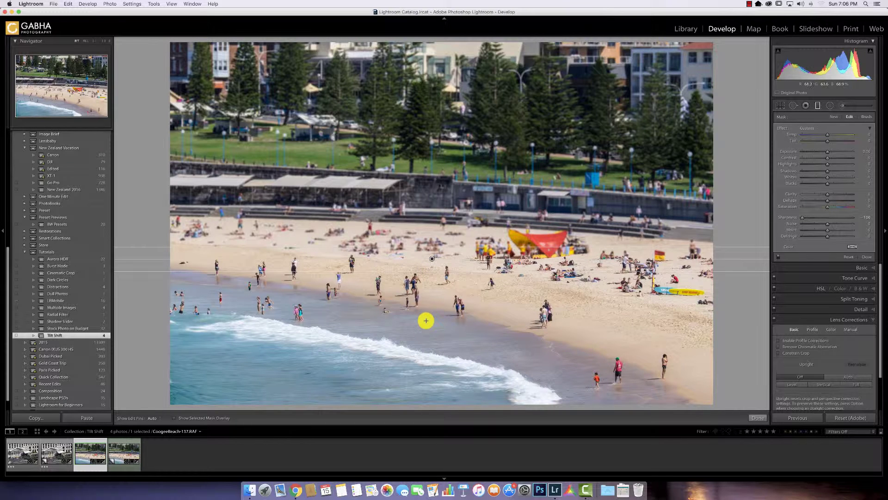
drag(427, 321, 428, 278)
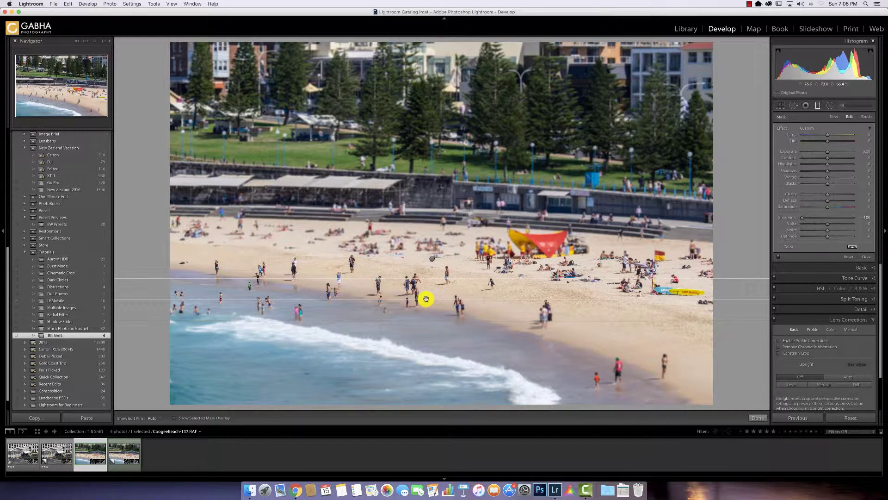
Step: Duplicate the bottom and top blur filters via their pin context menus
right_click(427, 299)
click(431, 302)
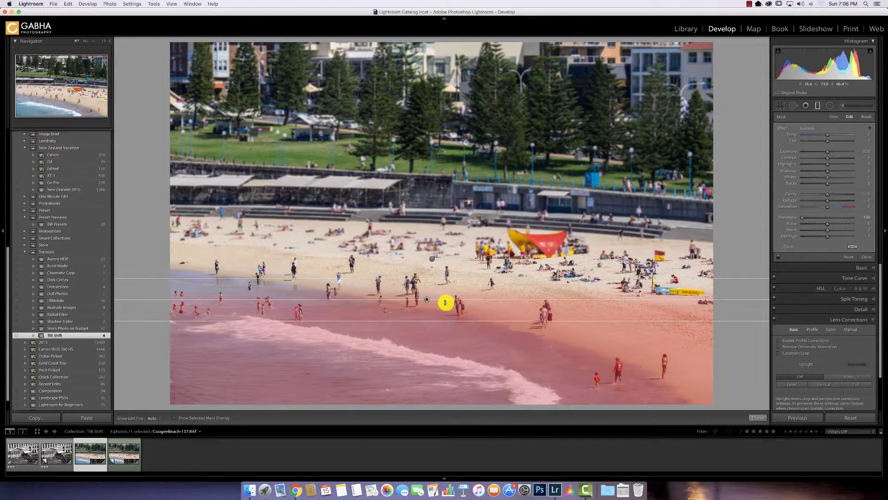
right_click(432, 258)
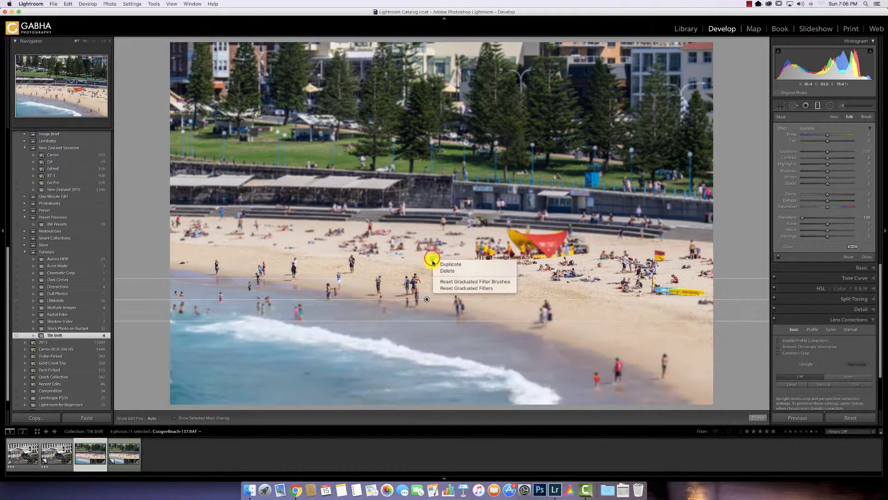
click(432, 258)
right_click(432, 257)
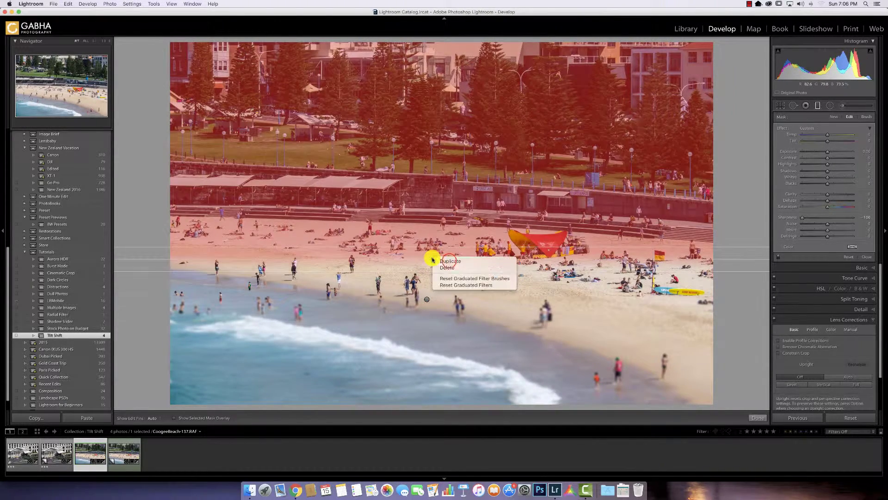
click(450, 263)
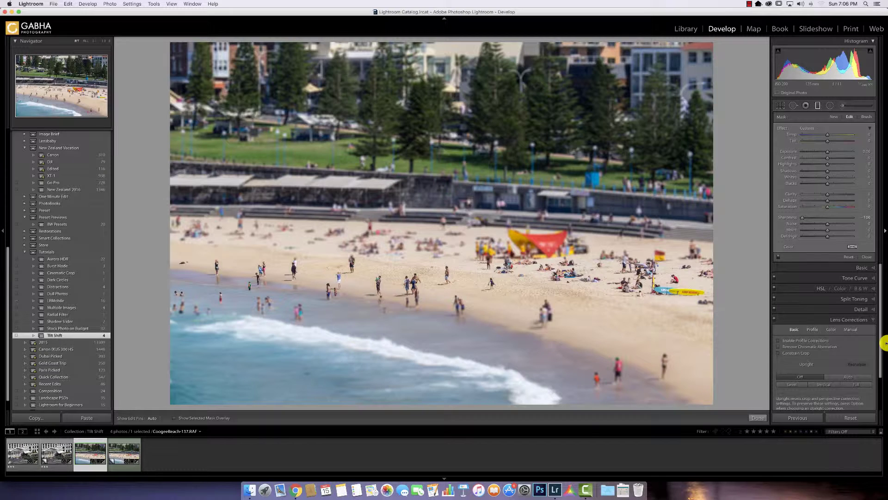
Step: Close graduated filter editing with Done
click(758, 418)
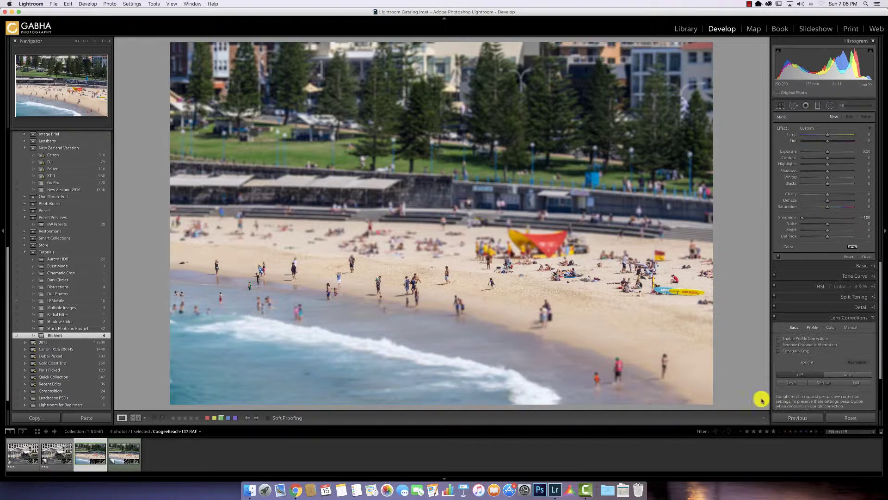